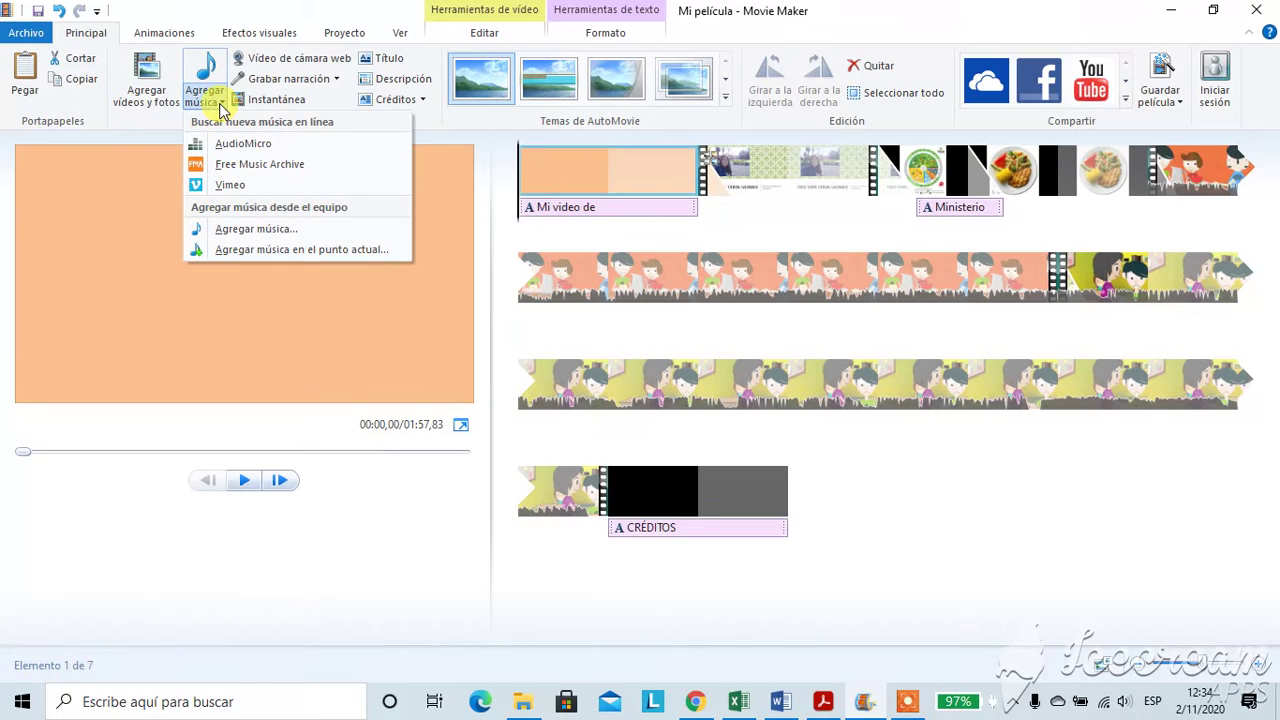
# - Start adding music from the computer and browse to the Probando Movie maker folder on the desktop
pyautogui.click(235, 230)
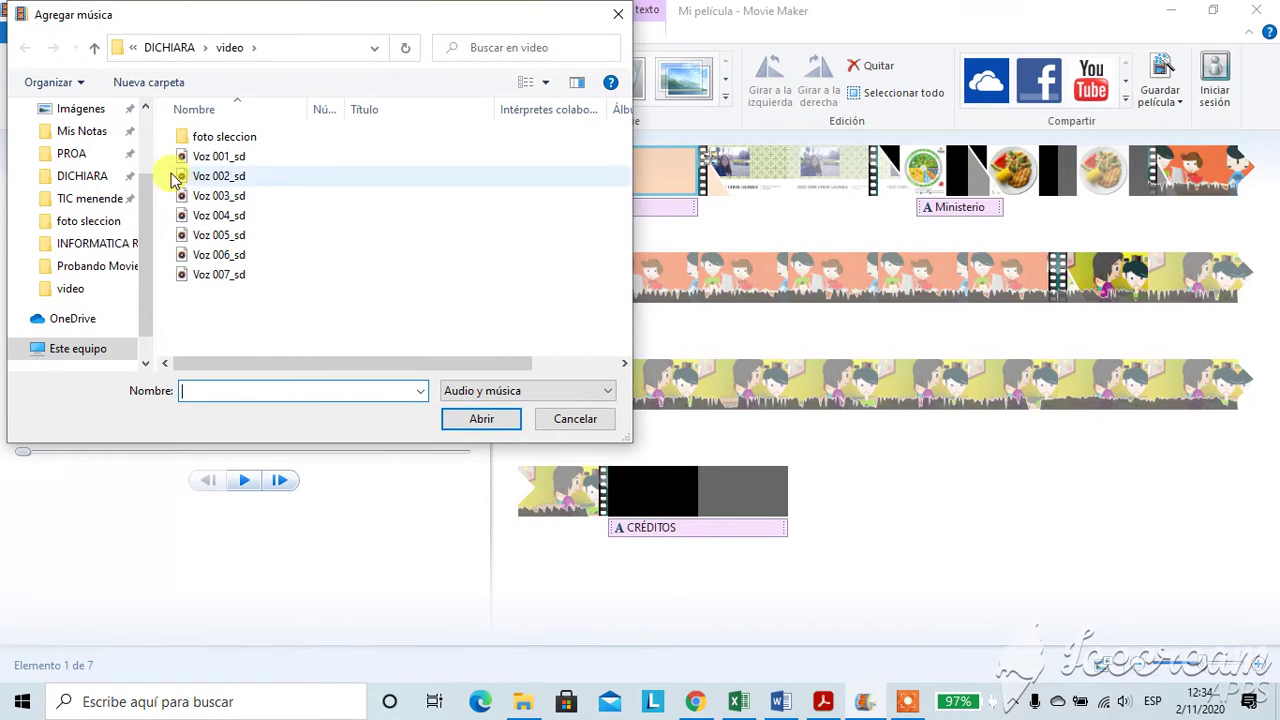
pyautogui.moveTo(147, 215); pyautogui.dragTo(140, 80)
pyautogui.click(78, 150)
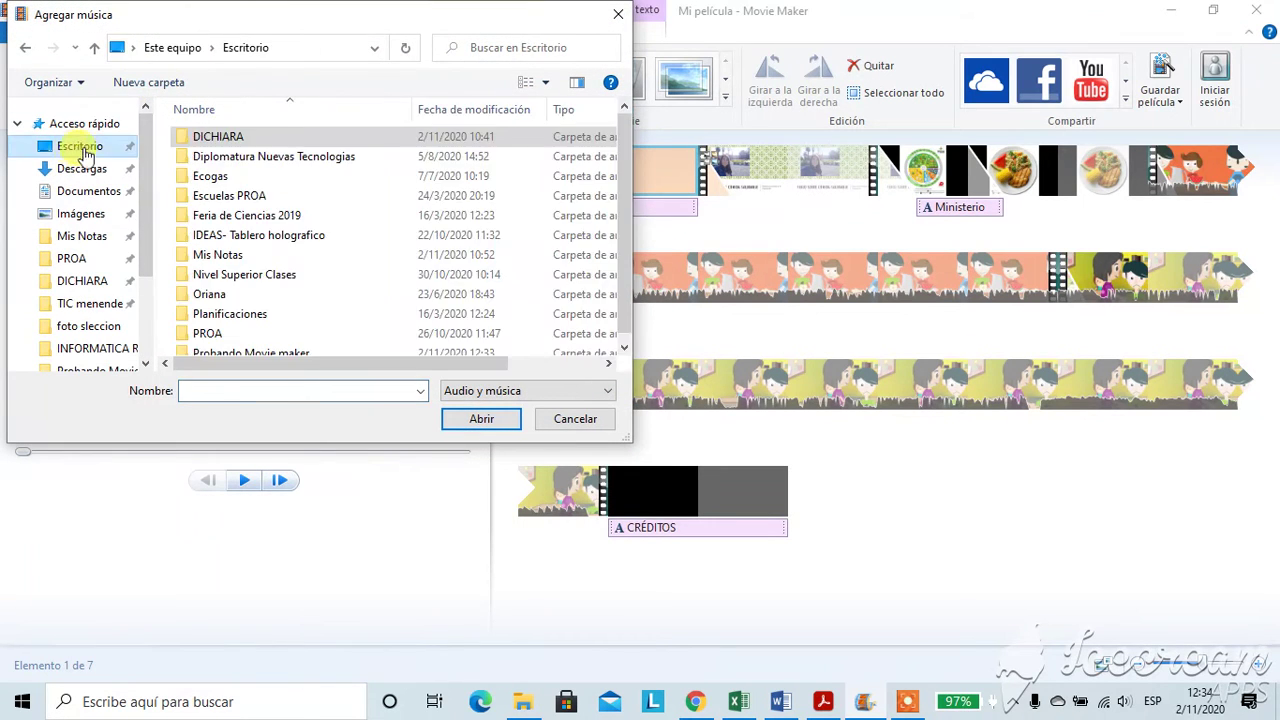
pyautogui.scroll(-1, 250, 330)
pyautogui.doubleClick(270, 343)
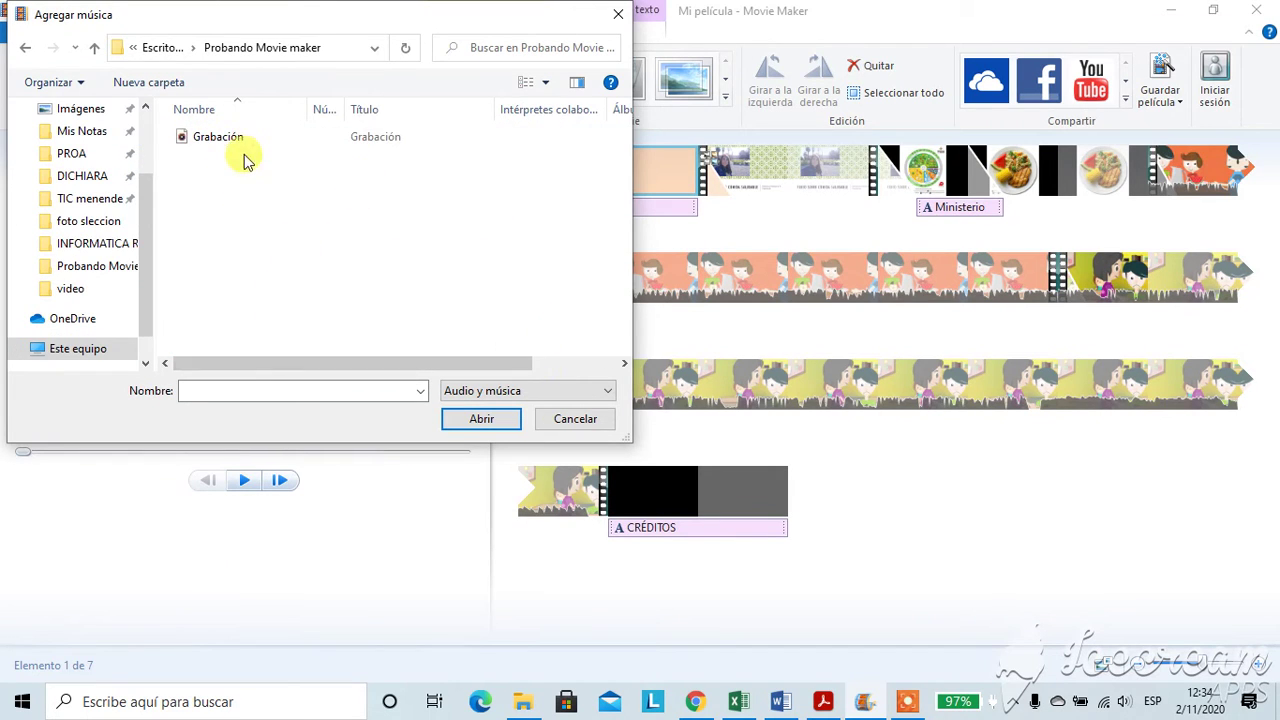
# - List all file types in the folder and add the musica file as the movie's soundtrack
pyautogui.click(572, 394)
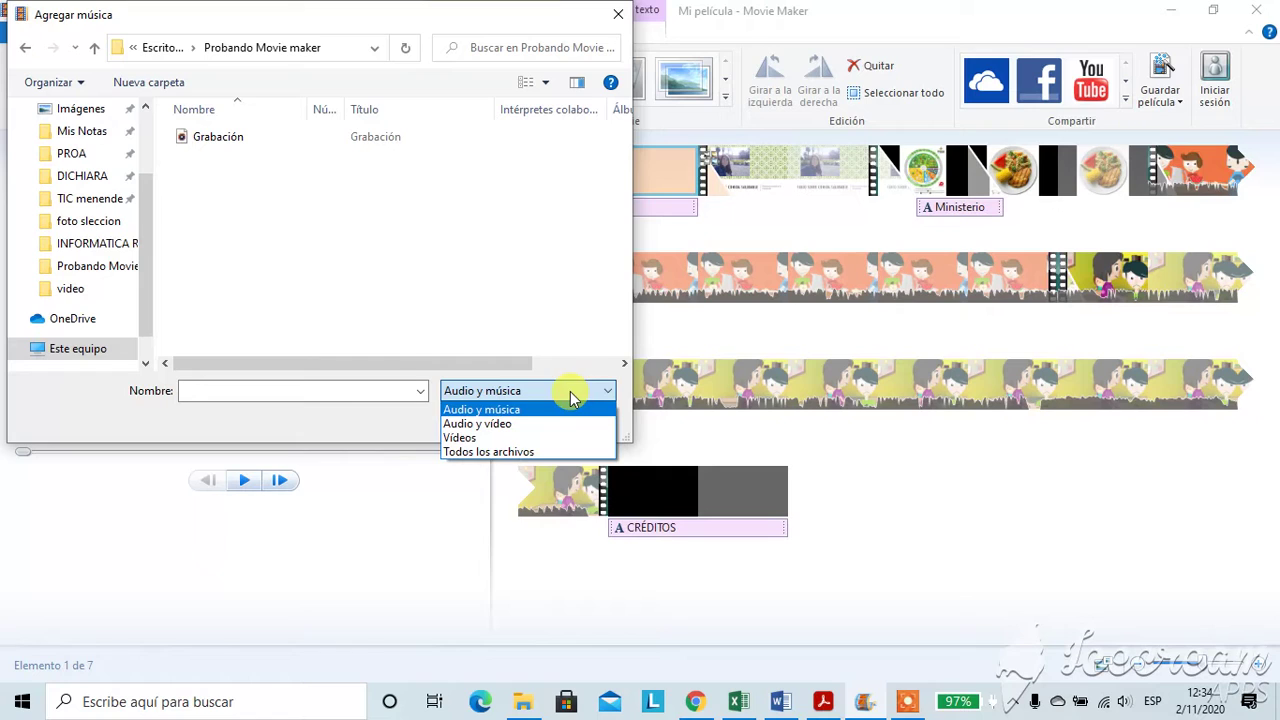
pyautogui.click(531, 455)
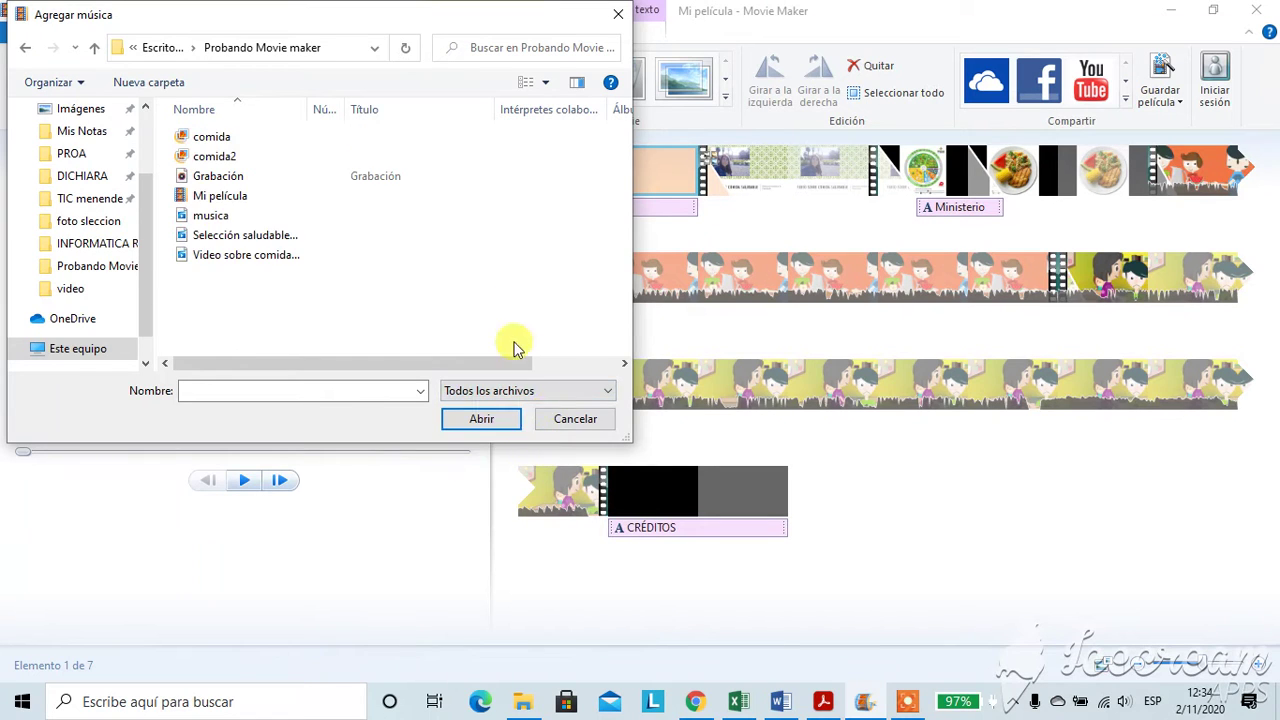
pyautogui.click(208, 216)
pyautogui.click(484, 421)
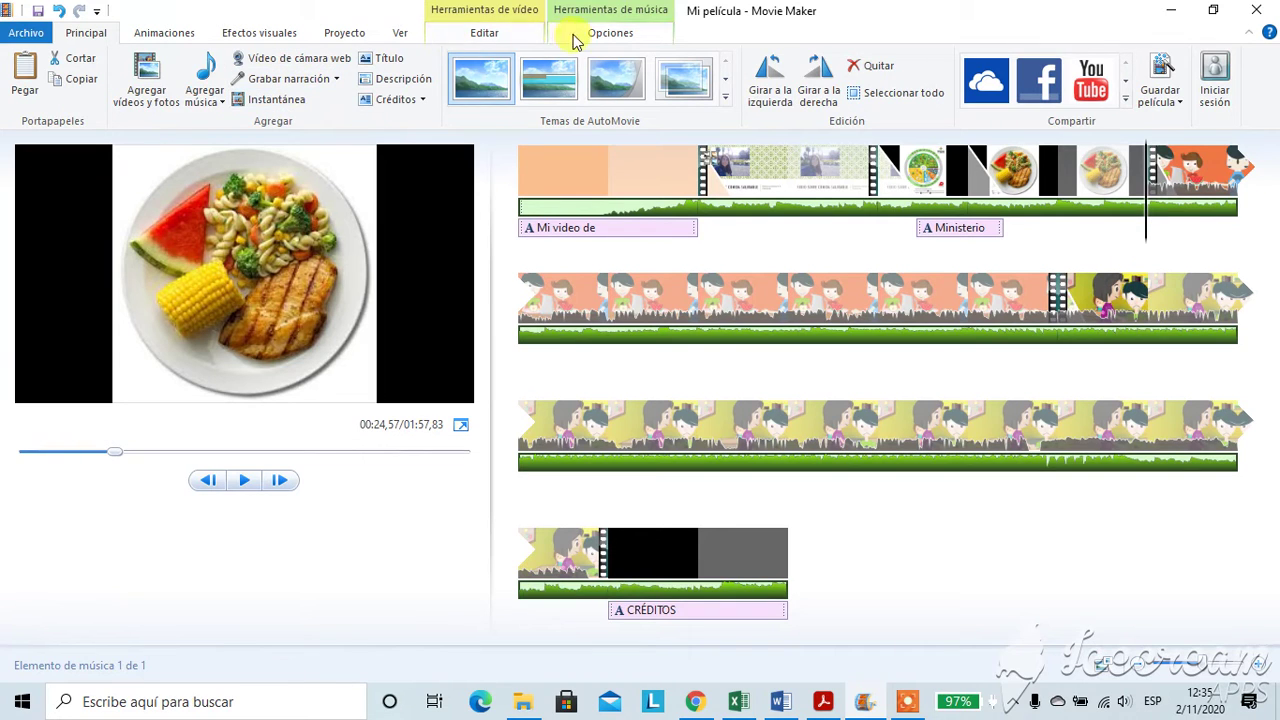
# - Split the music track at the start of the first cartoon video clip (24.53 s) and of the second one (57.17 s)
pyautogui.click(610, 36)
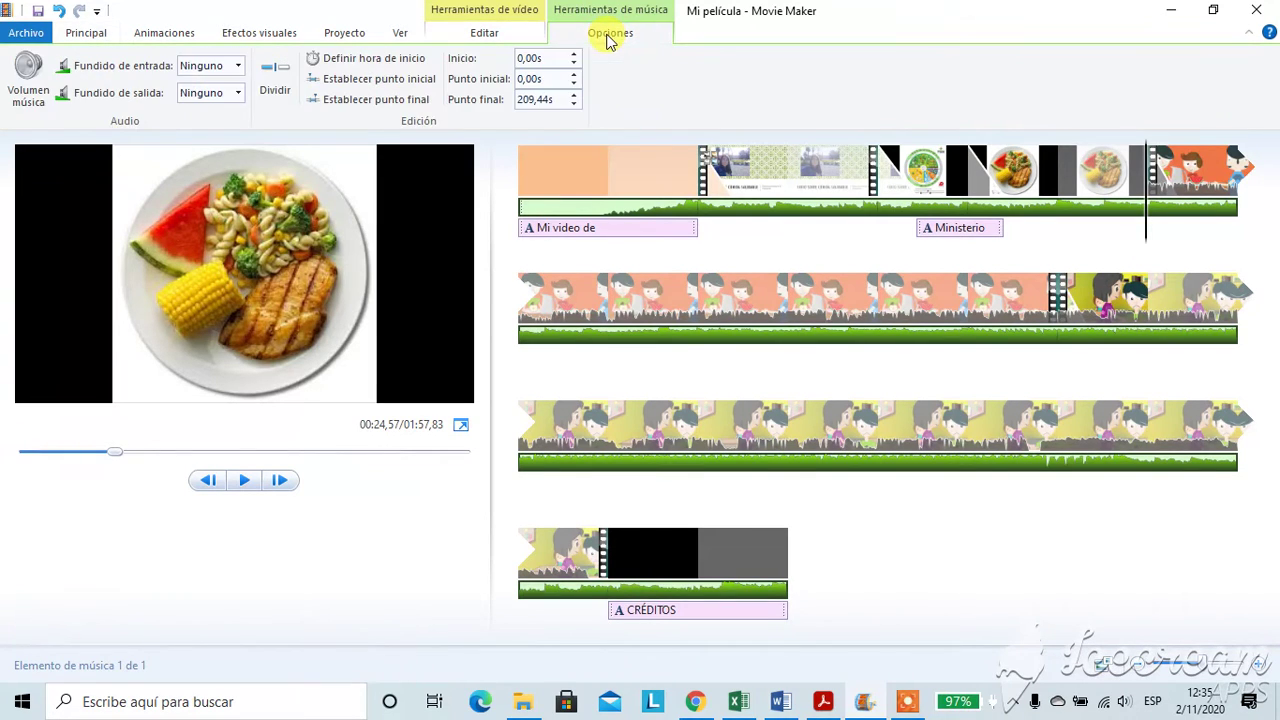
pyautogui.click(275, 78)
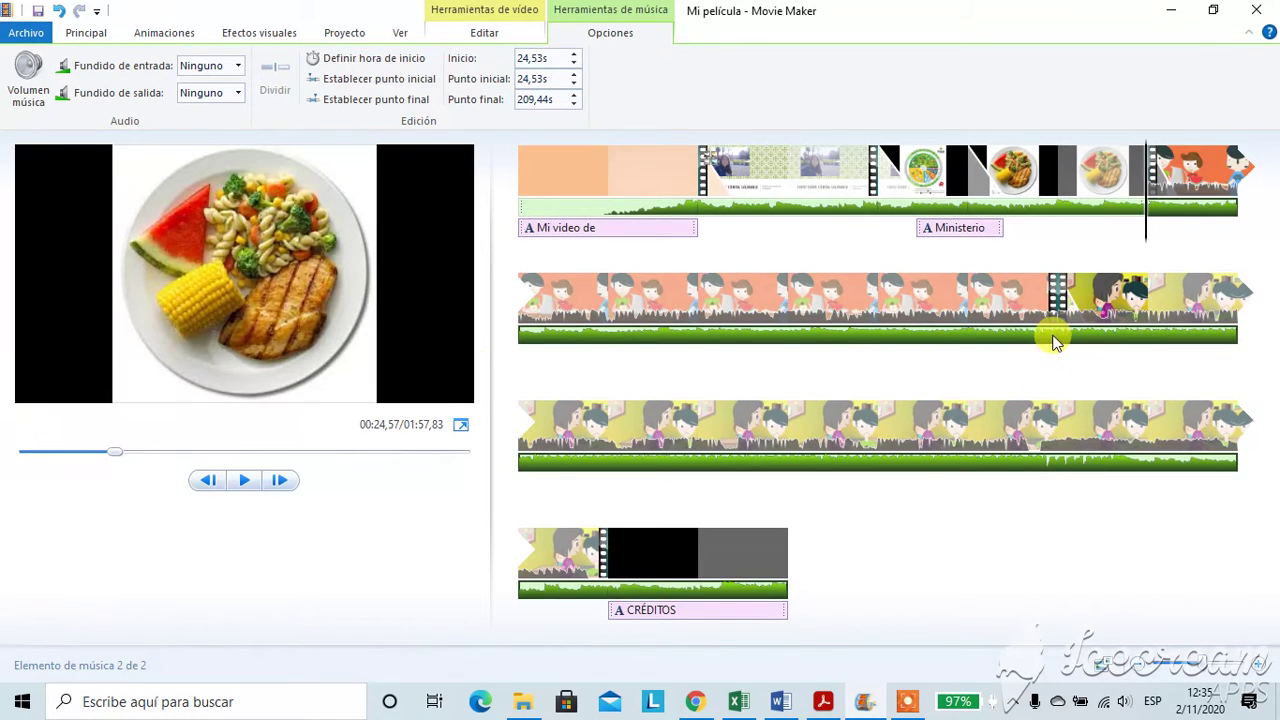
pyautogui.moveTo(1100, 330); pyautogui.dragTo(1058, 340)
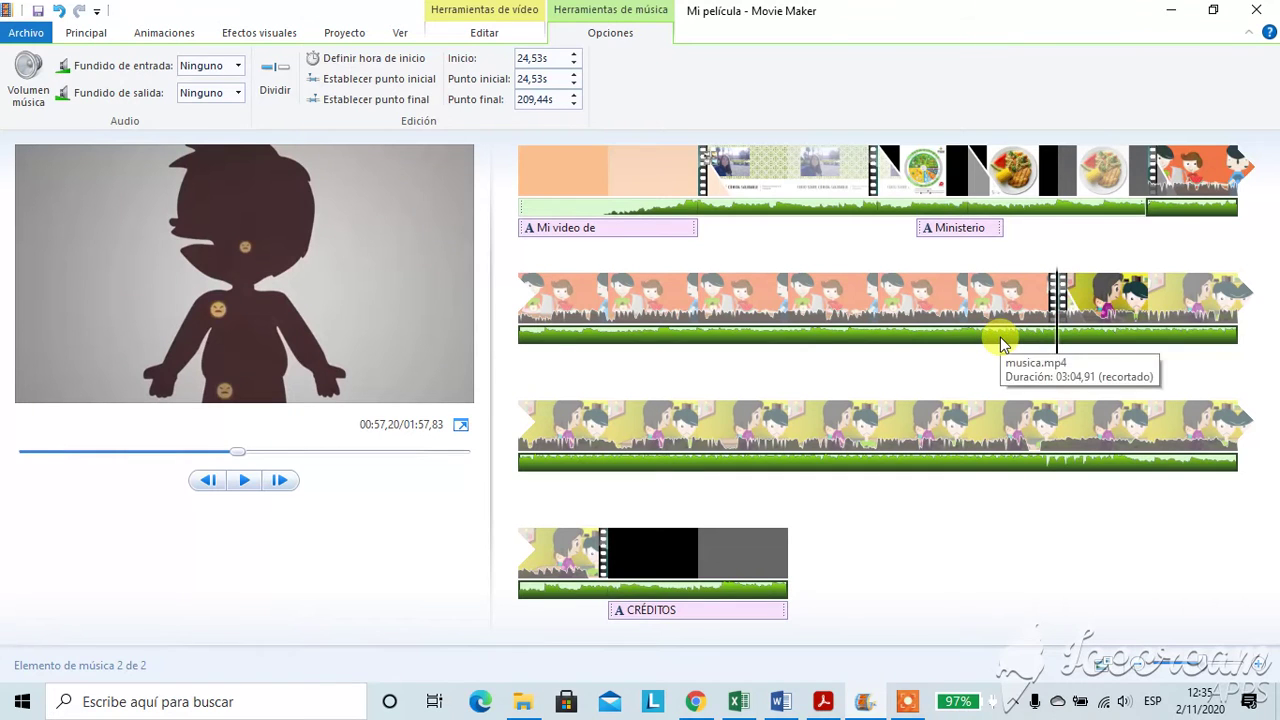
pyautogui.click(270, 88)
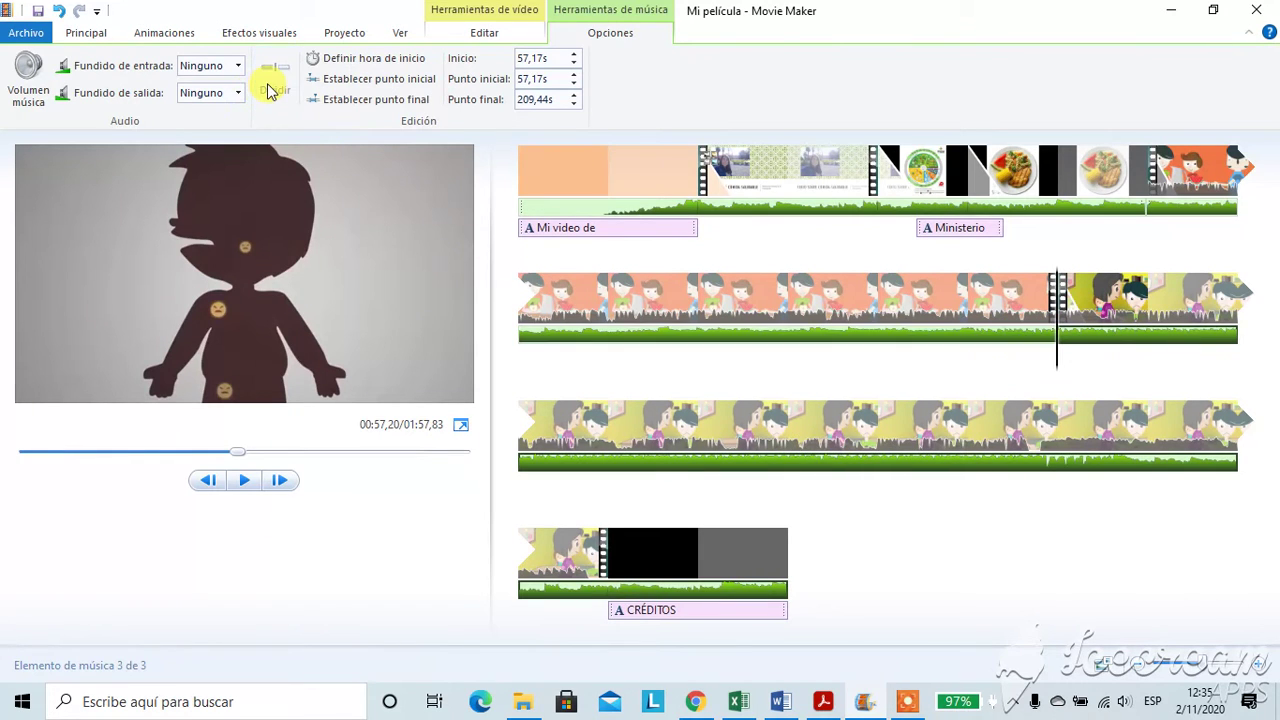
# - Lower the music volume of the middle segment under the first cartoon clip and play that part to check it
pyautogui.click(1163, 211)
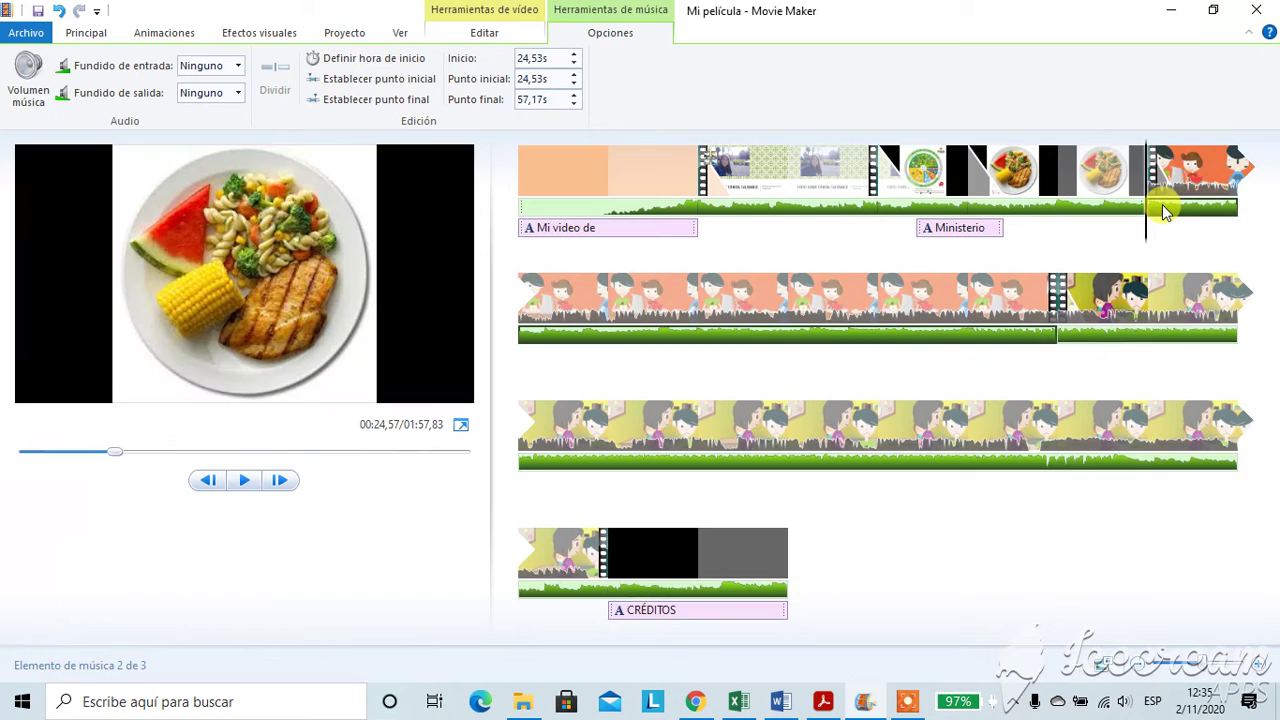
pyautogui.click(28, 70)
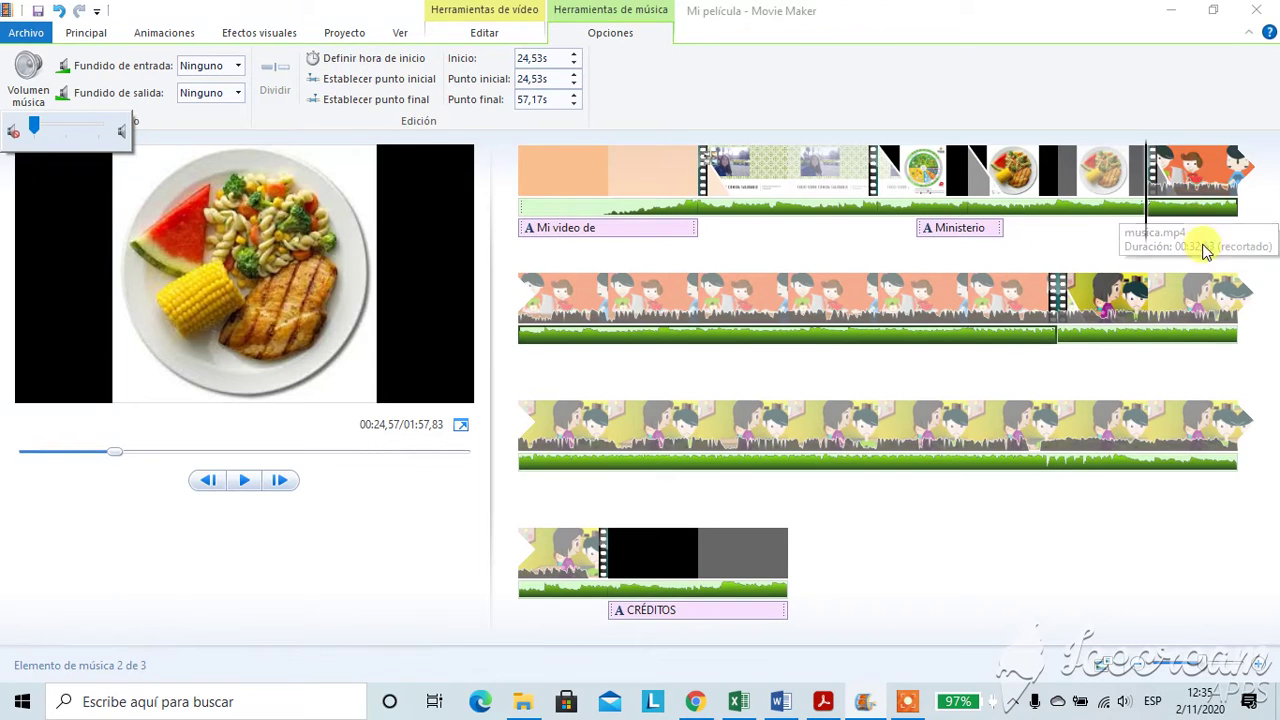
pyautogui.press('Escape')
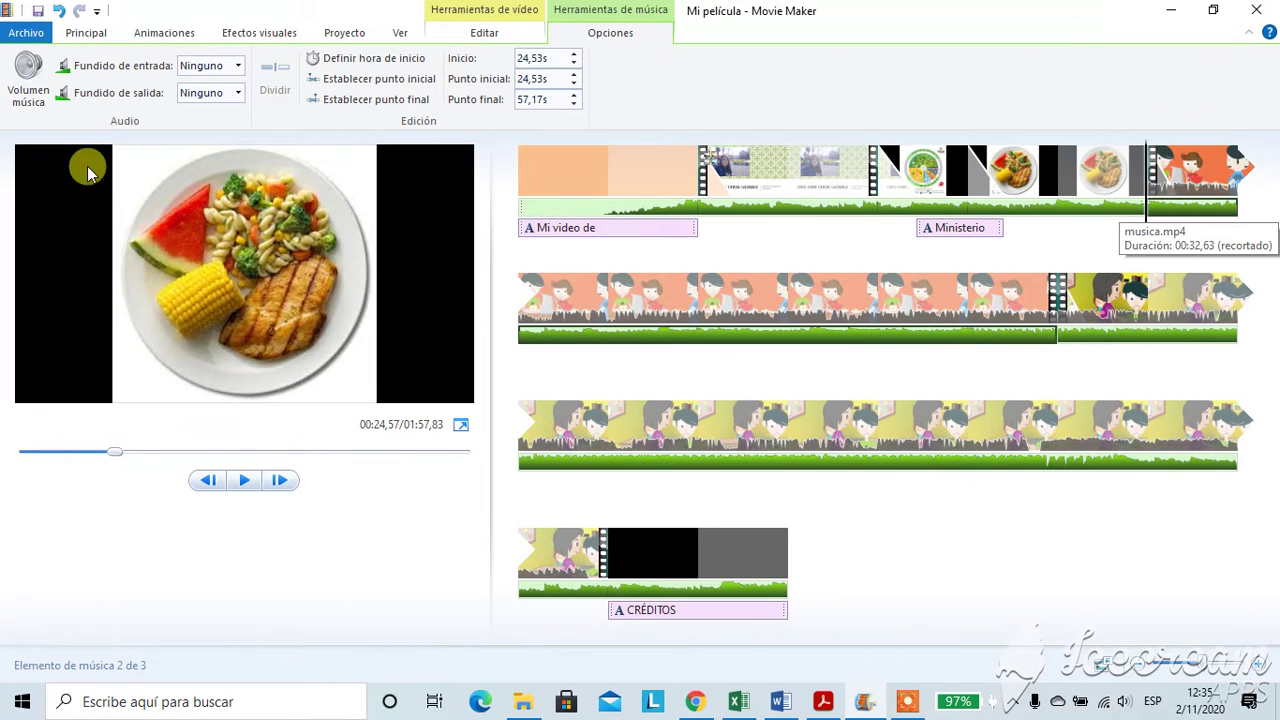
pyautogui.click(30, 85)
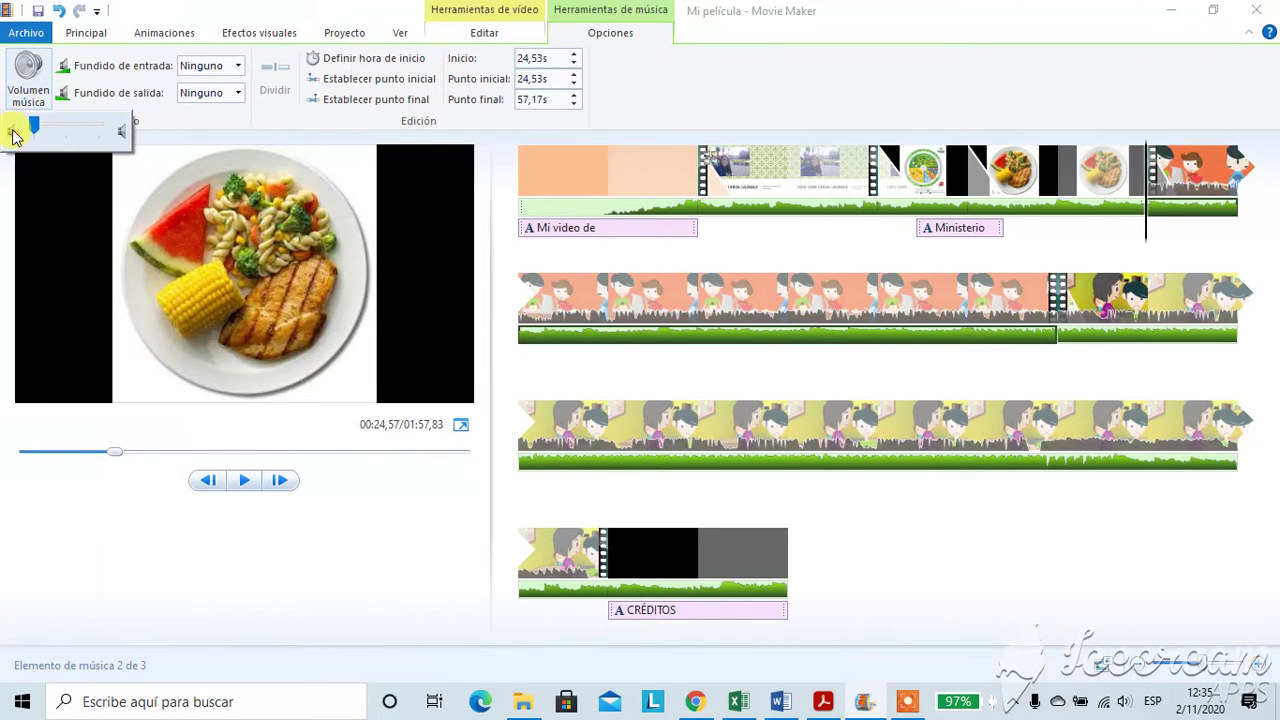
pyautogui.click(244, 480)
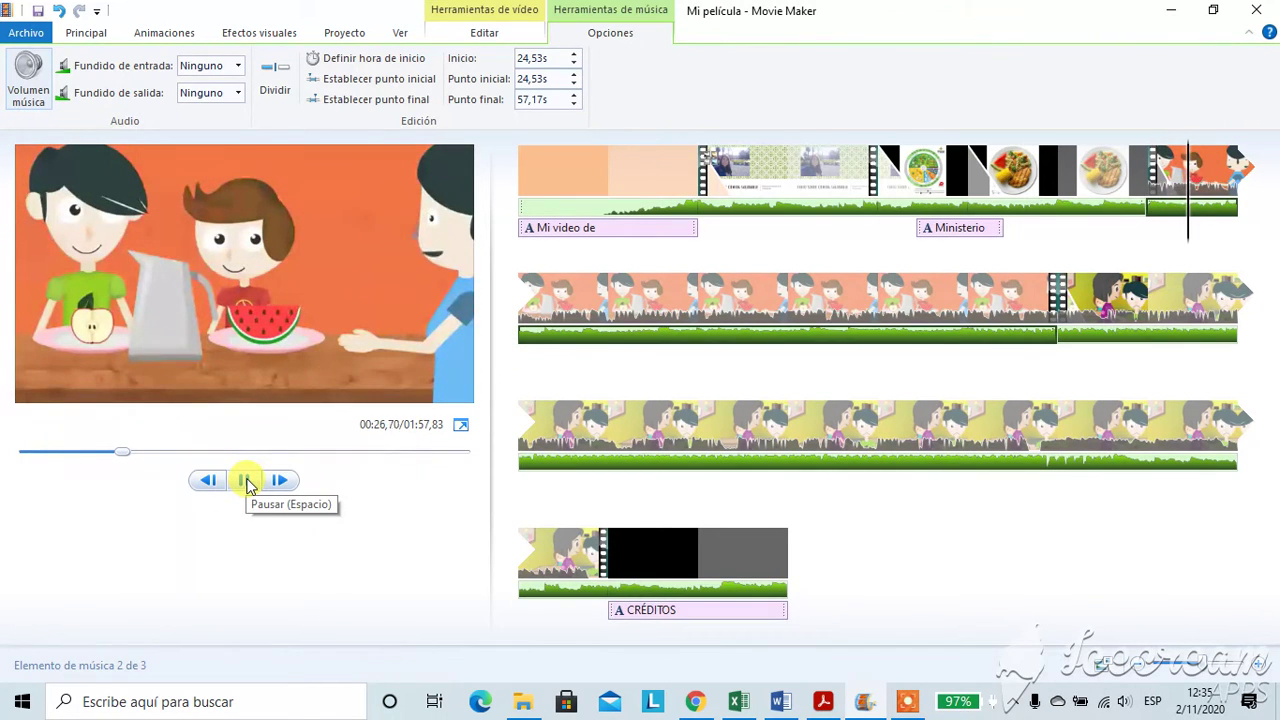
pyautogui.click(248, 482)
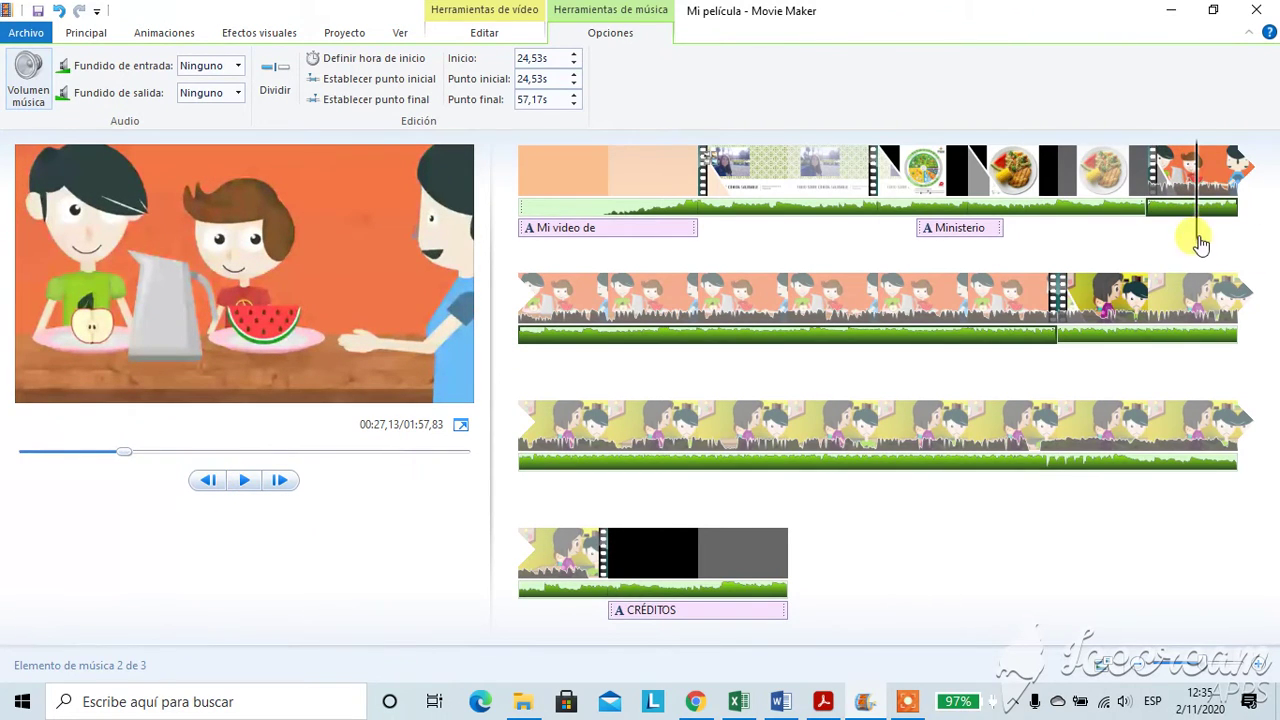
# - Raise the middle music segment's volume slightly and play the first cartoon clip to compare the sound
pyautogui.click(1176, 209)
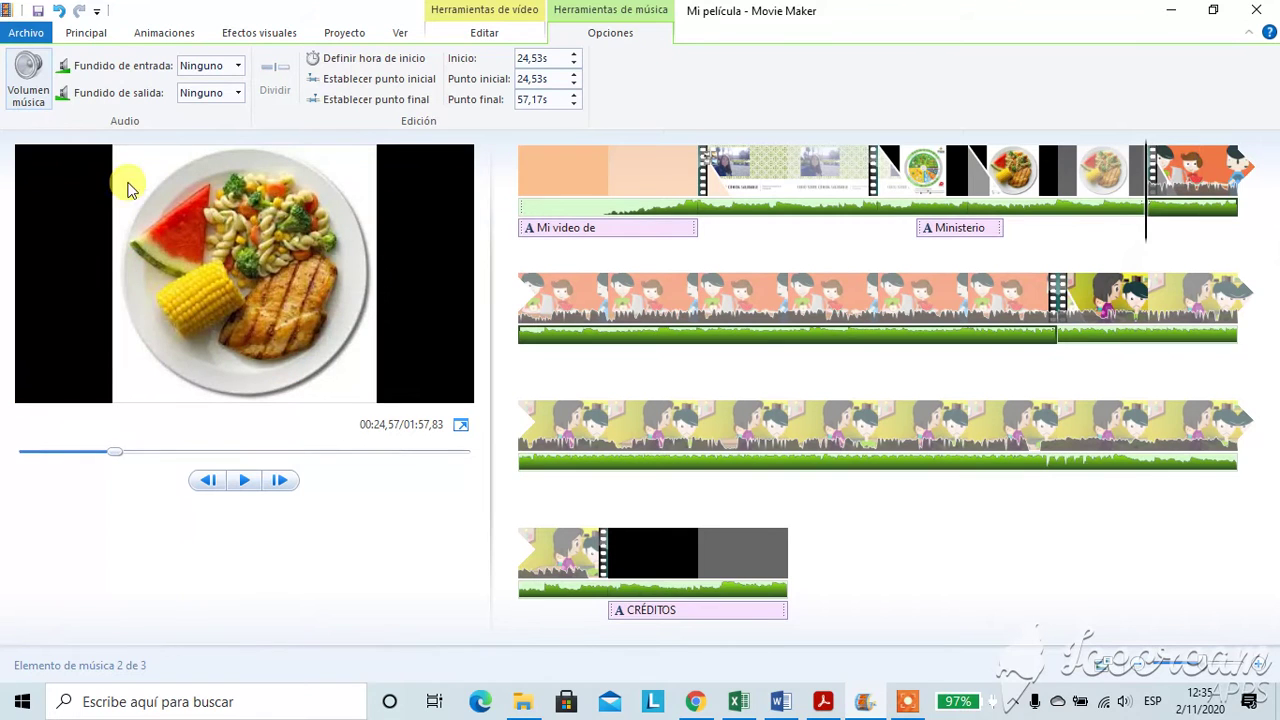
pyautogui.click(30, 85)
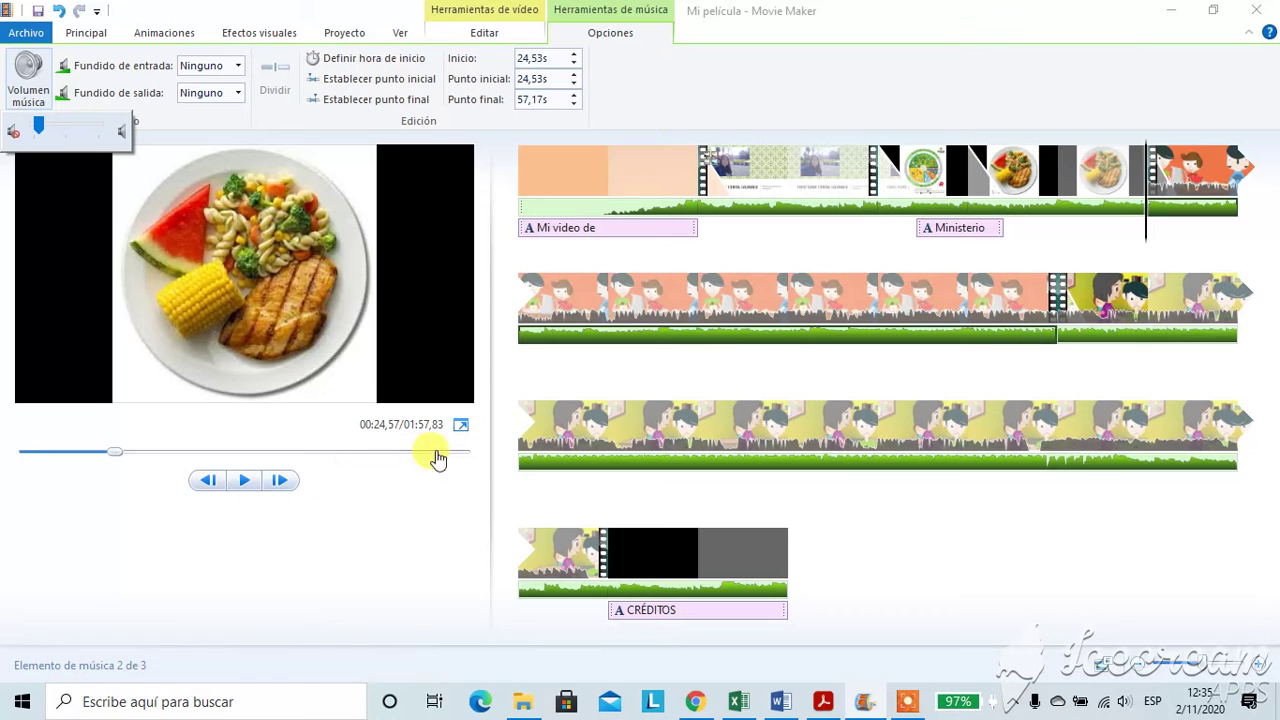
pyautogui.click(241, 483)
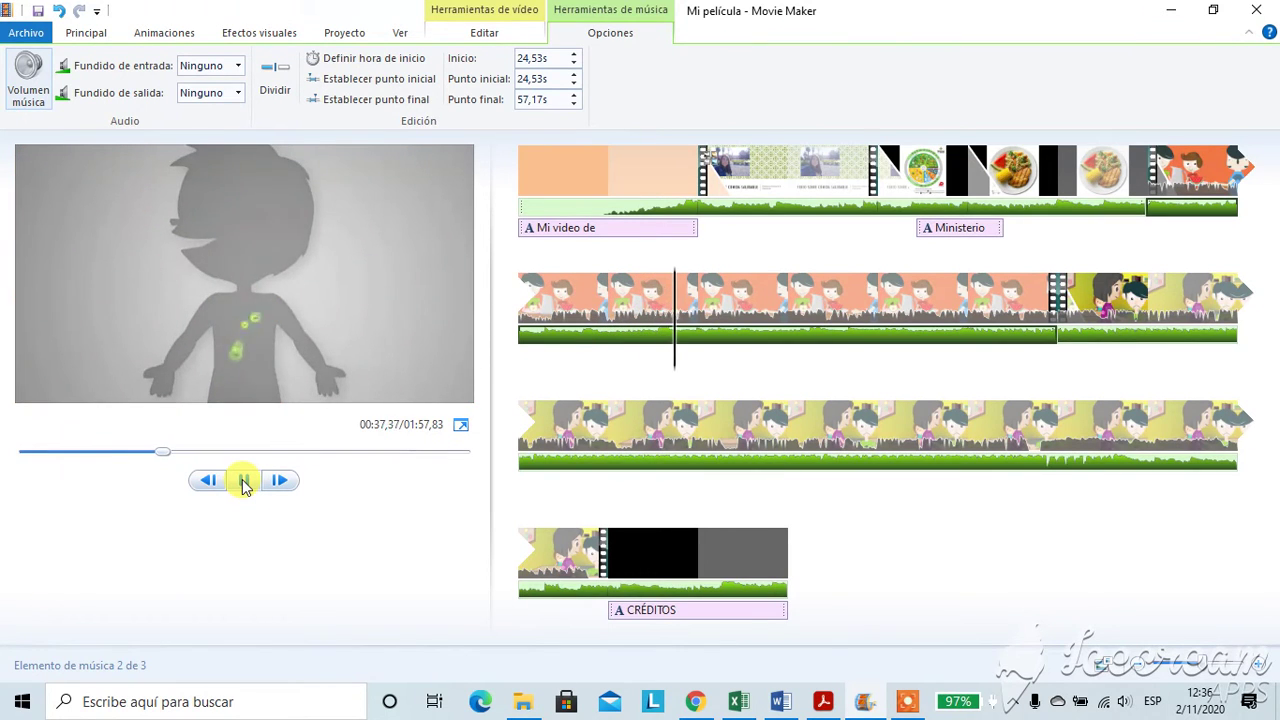
pyautogui.click(244, 481)
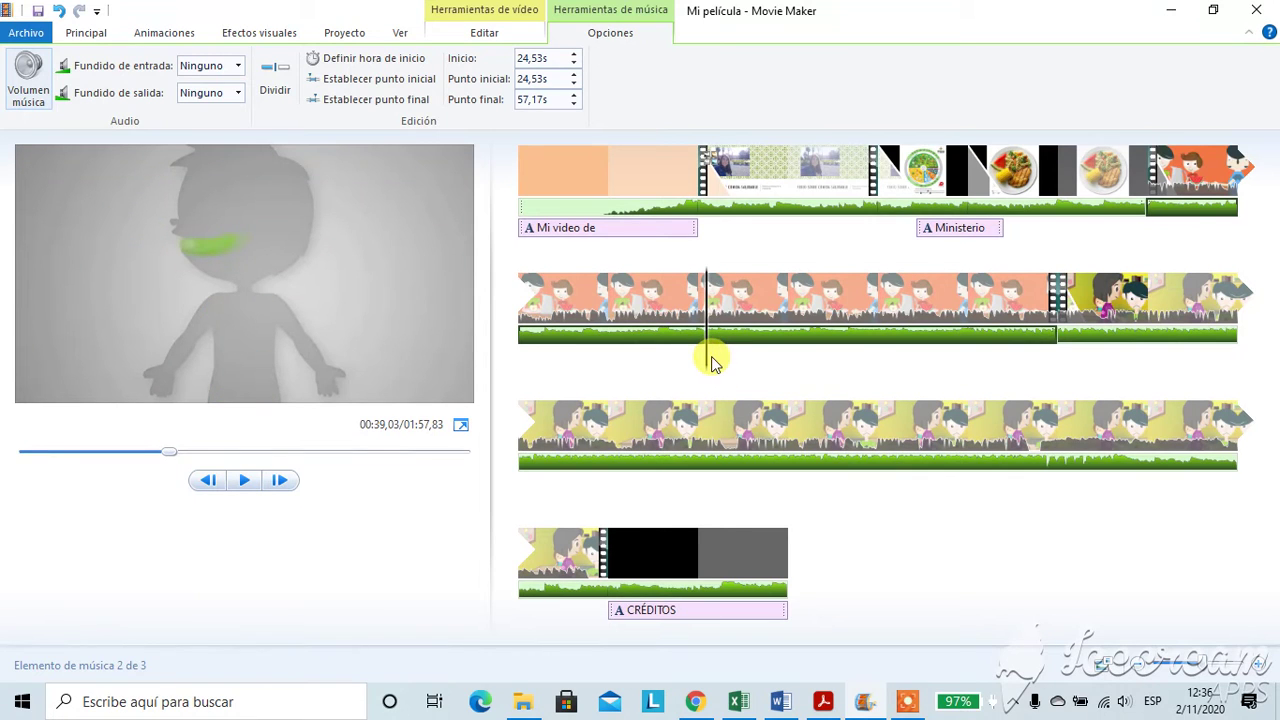
# - Reduce the middle music segment's volume slightly again and preview the sound over the first cartoon clip
pyautogui.click(669, 338)
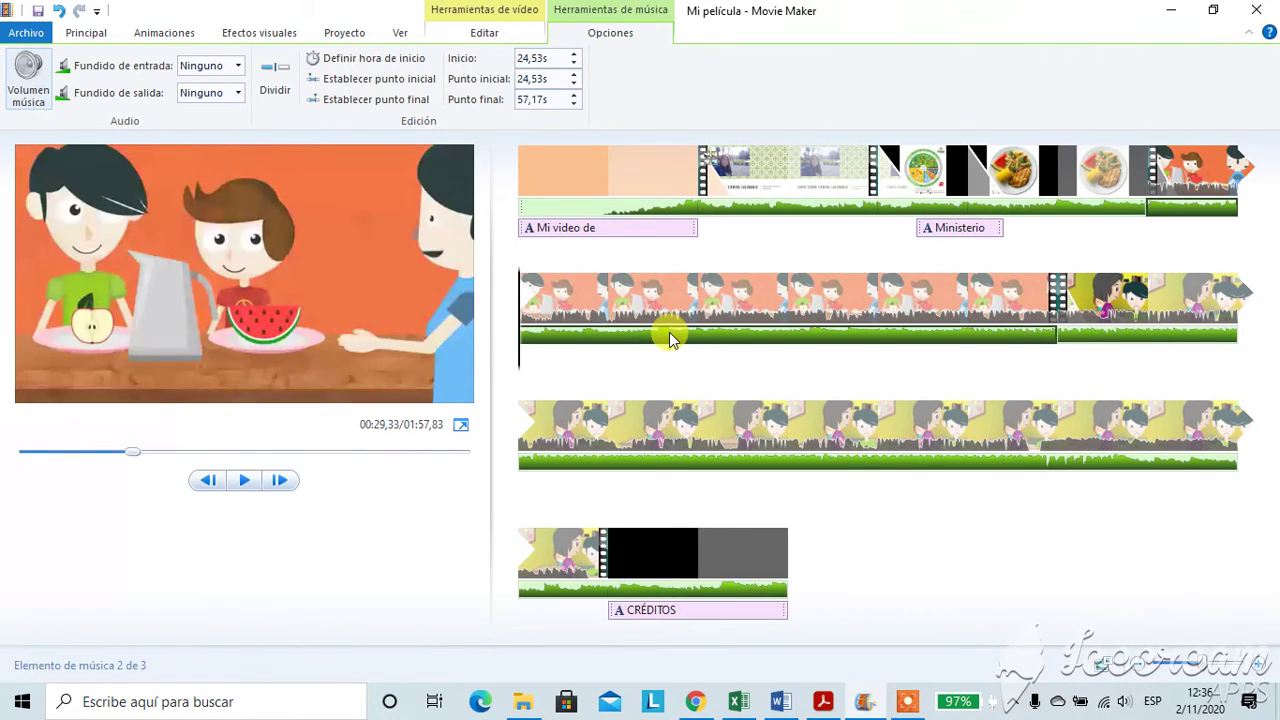
pyautogui.click(22, 85)
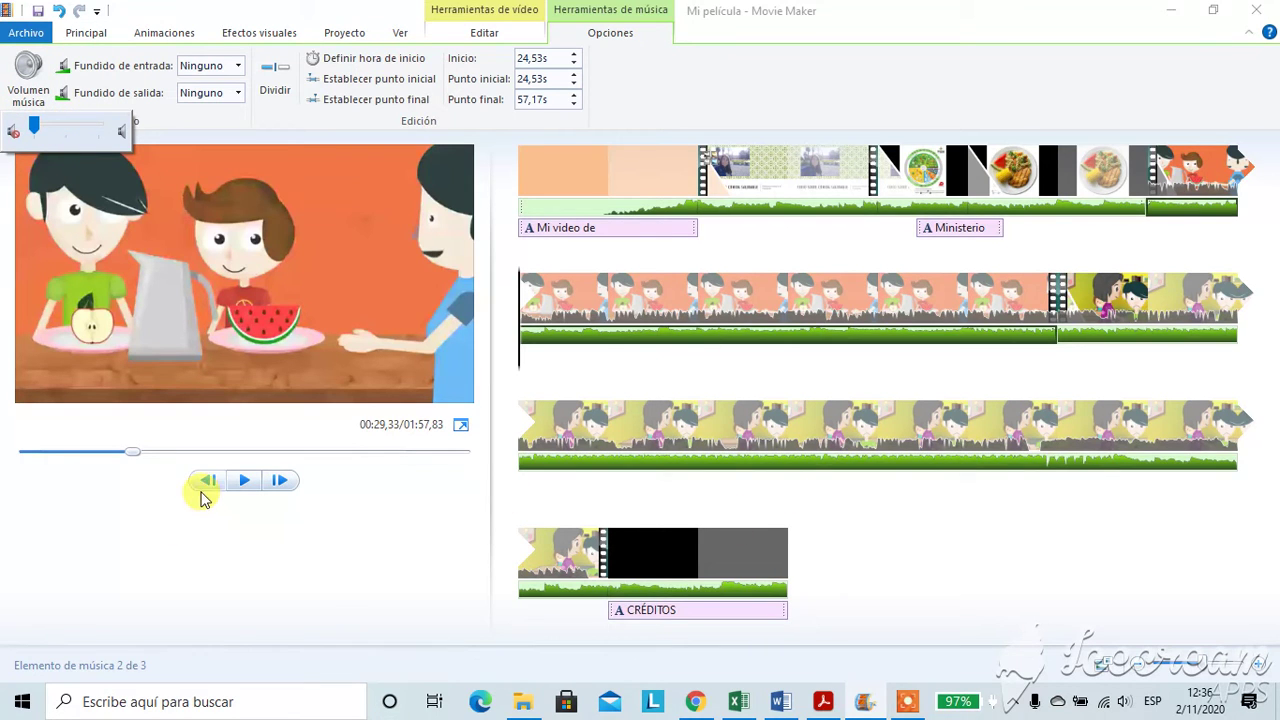
pyautogui.click(243, 483)
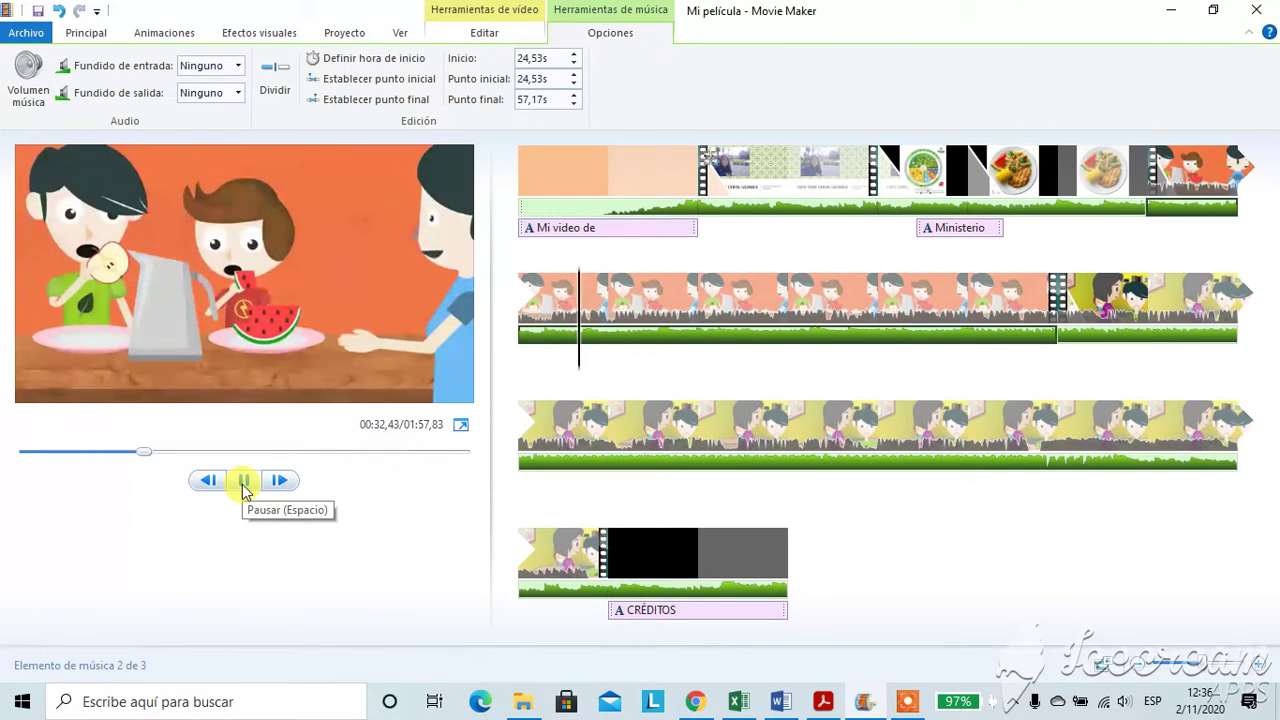
pyautogui.click(244, 482)
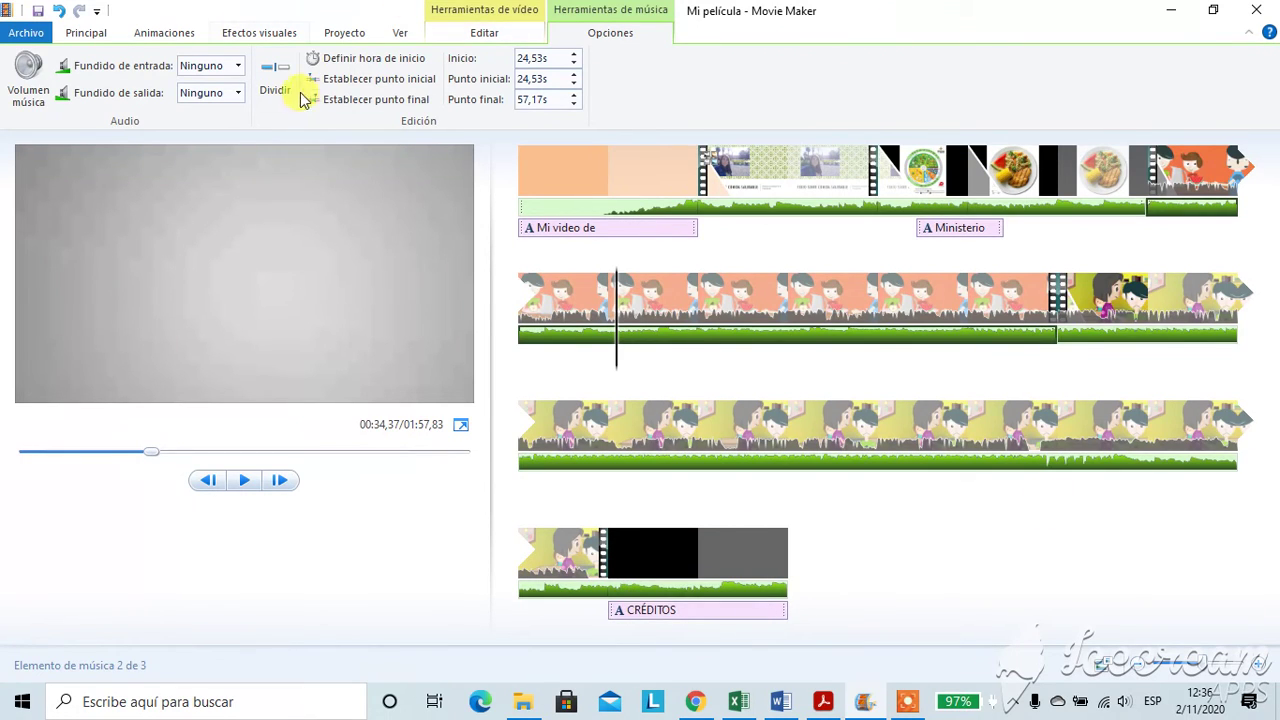
# - Set the last music segment's fade-out to Lenta and play the movie's ending through the credits
pyautogui.click(780, 584)
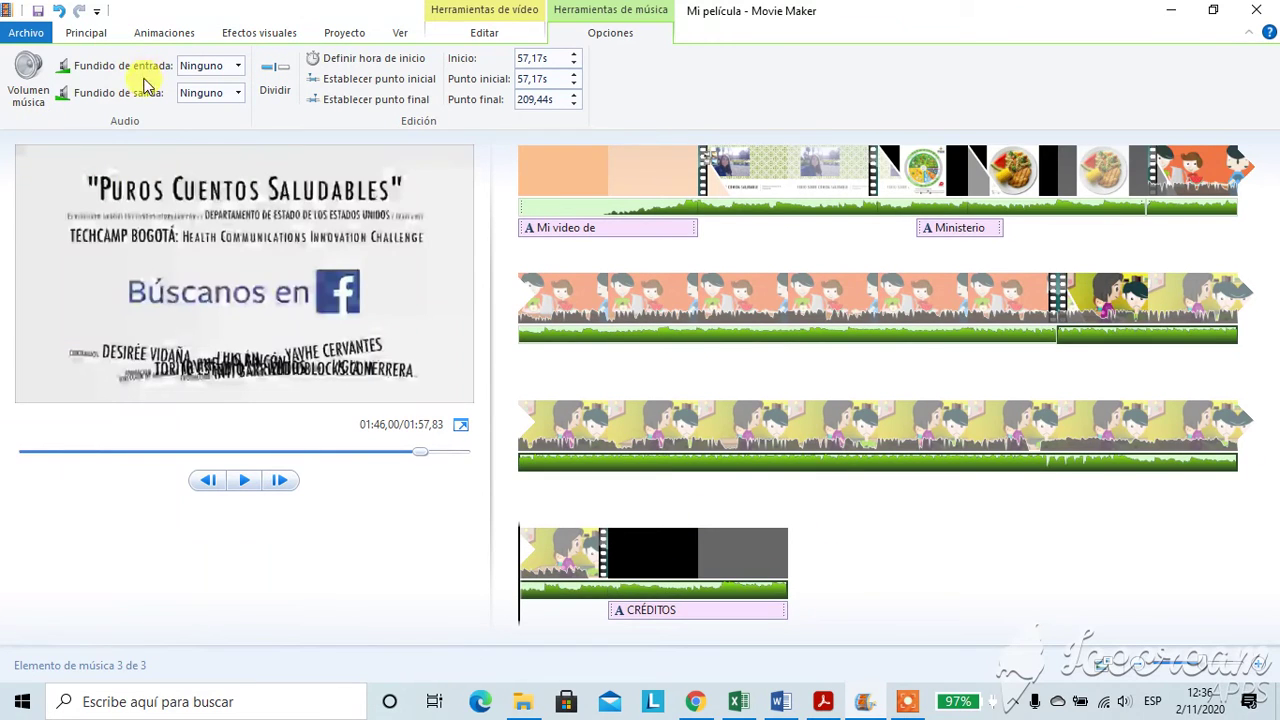
pyautogui.click(238, 93)
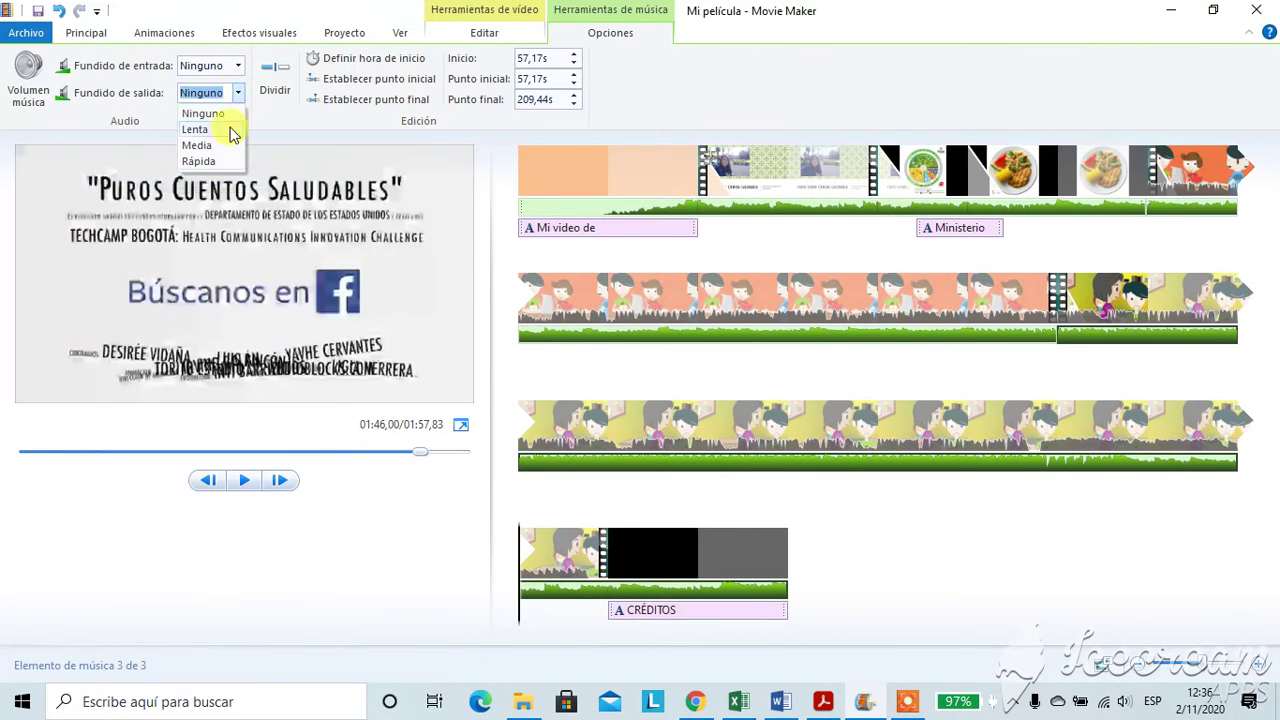
pyautogui.click(210, 131)
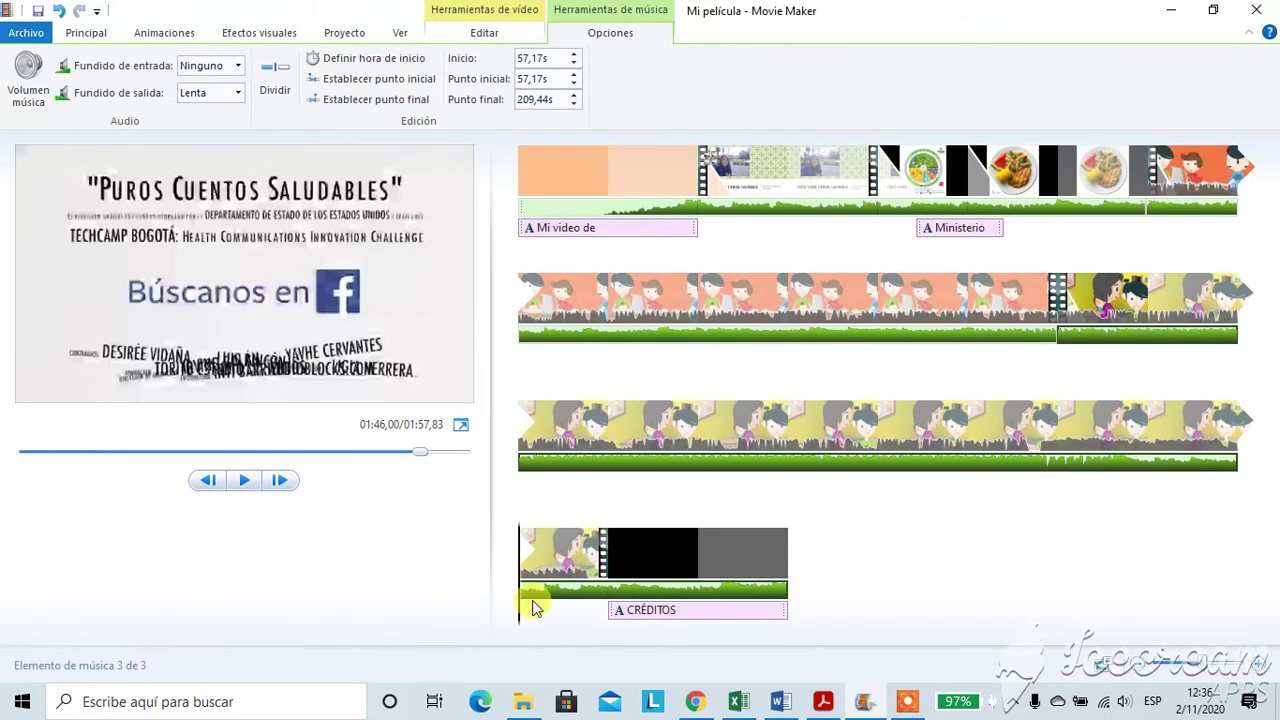
pyautogui.click(595, 600)
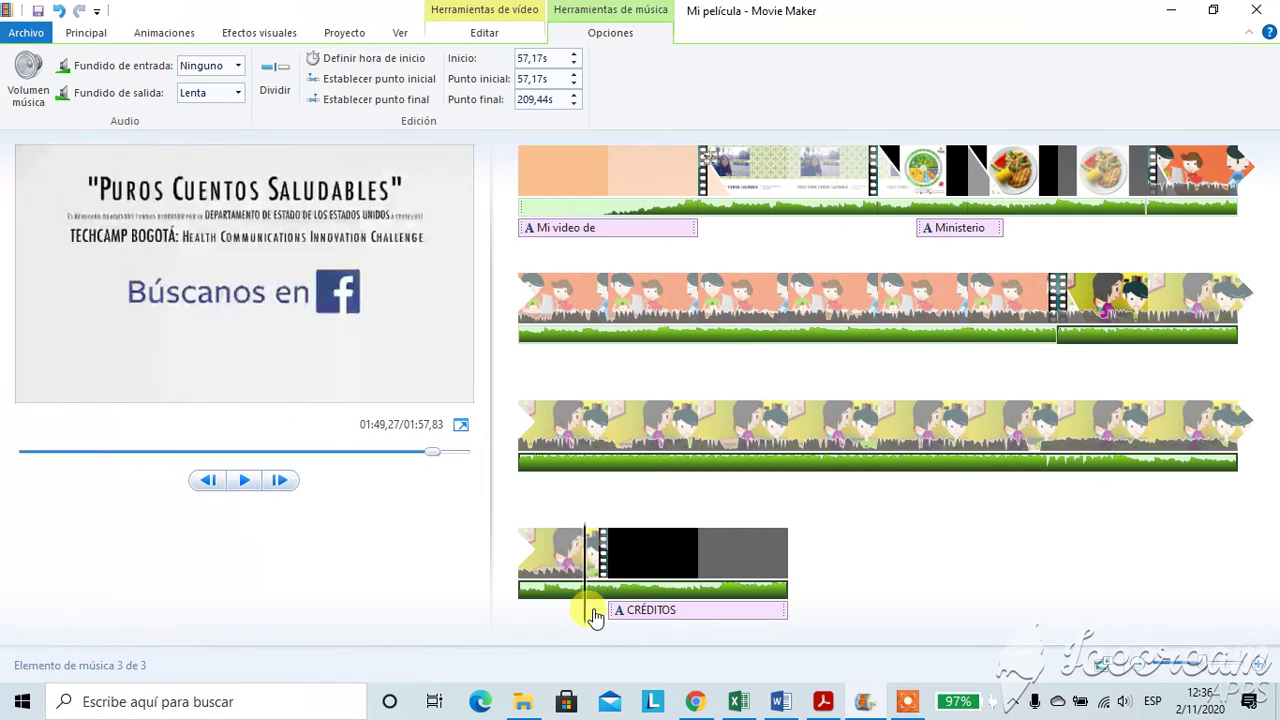
pyautogui.click(244, 480)
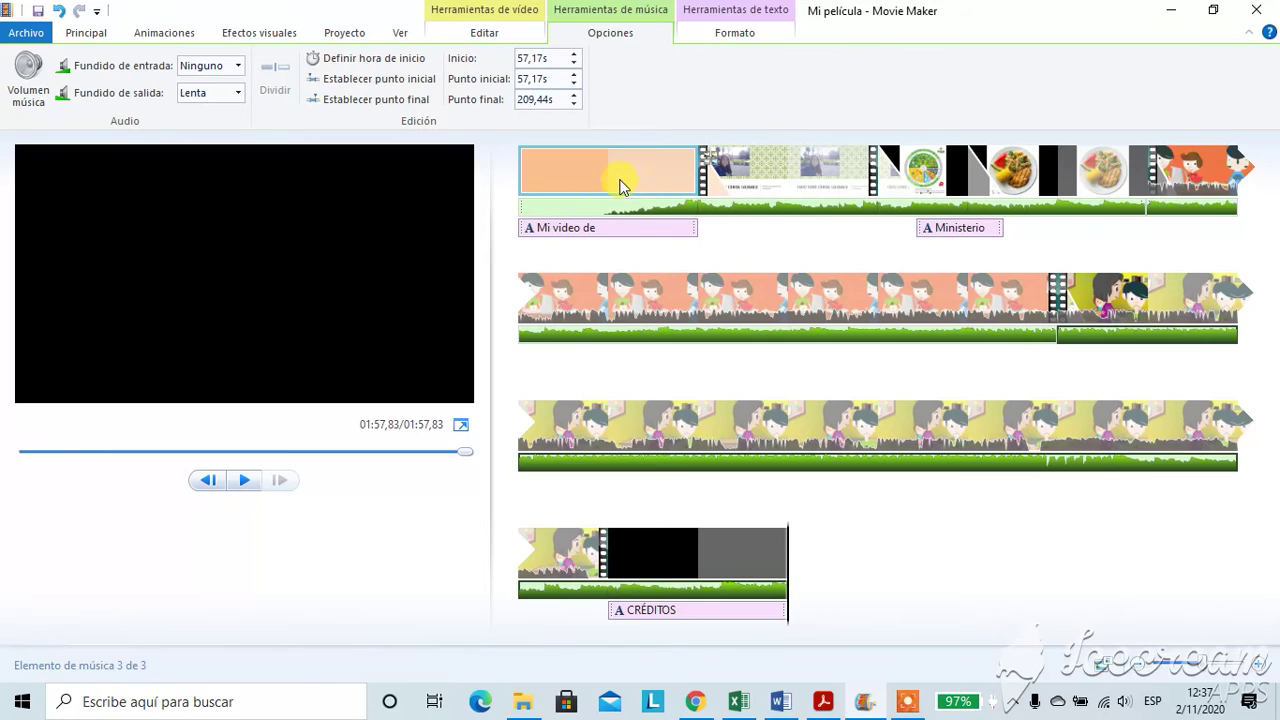
# - Preview the movie with its music from the opening title up to the food wheel image
pyautogui.click(527, 207)
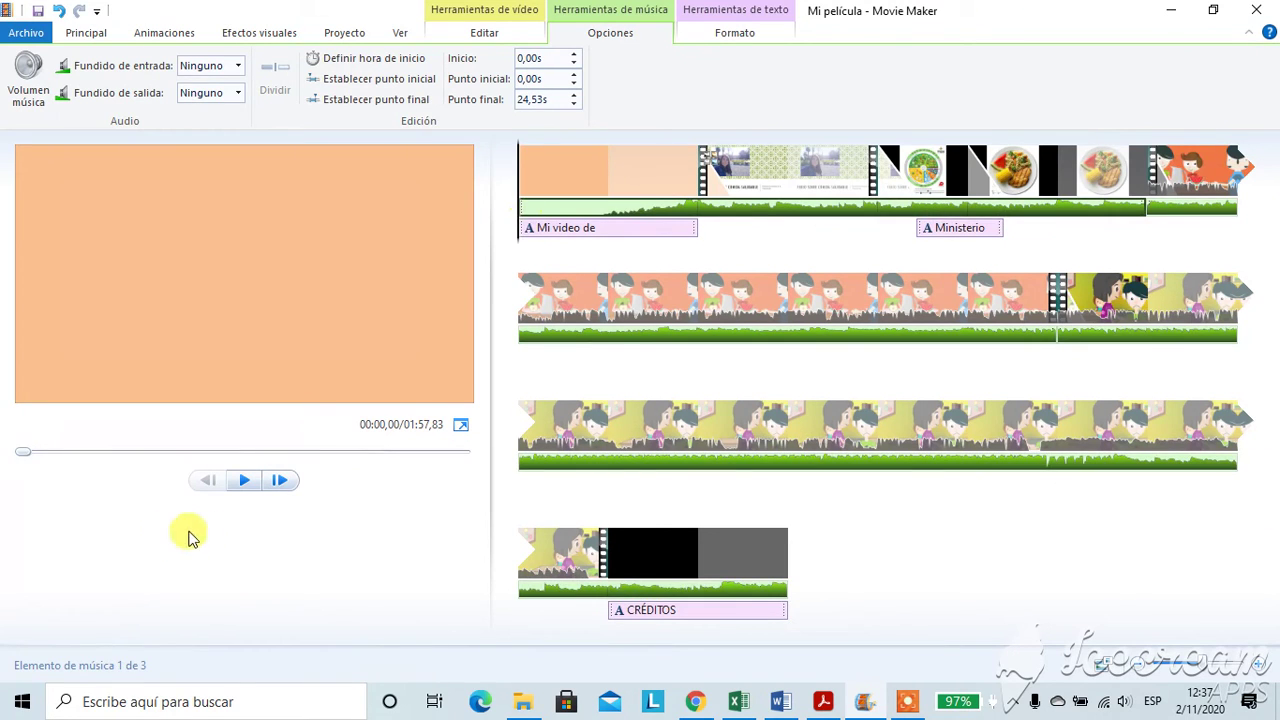
pyautogui.click(252, 486)
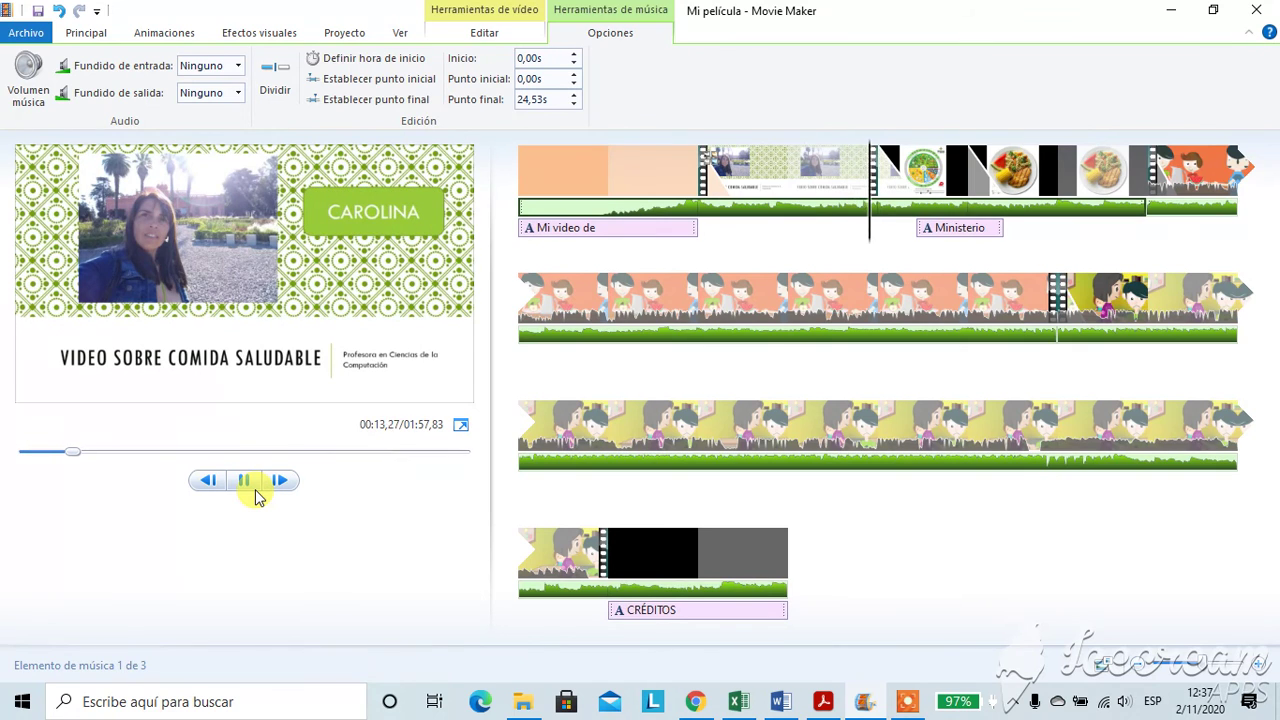
pyautogui.click(247, 484)
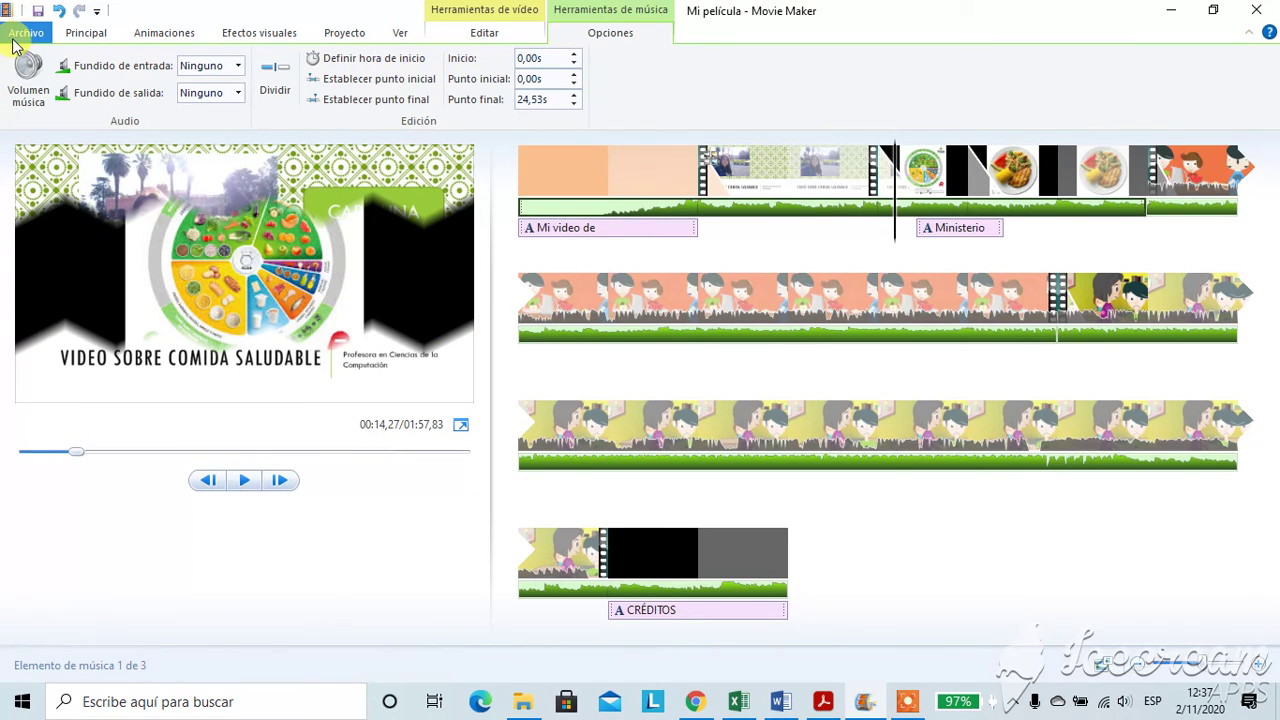
# - Save the movie project
pyautogui.click(20, 33)
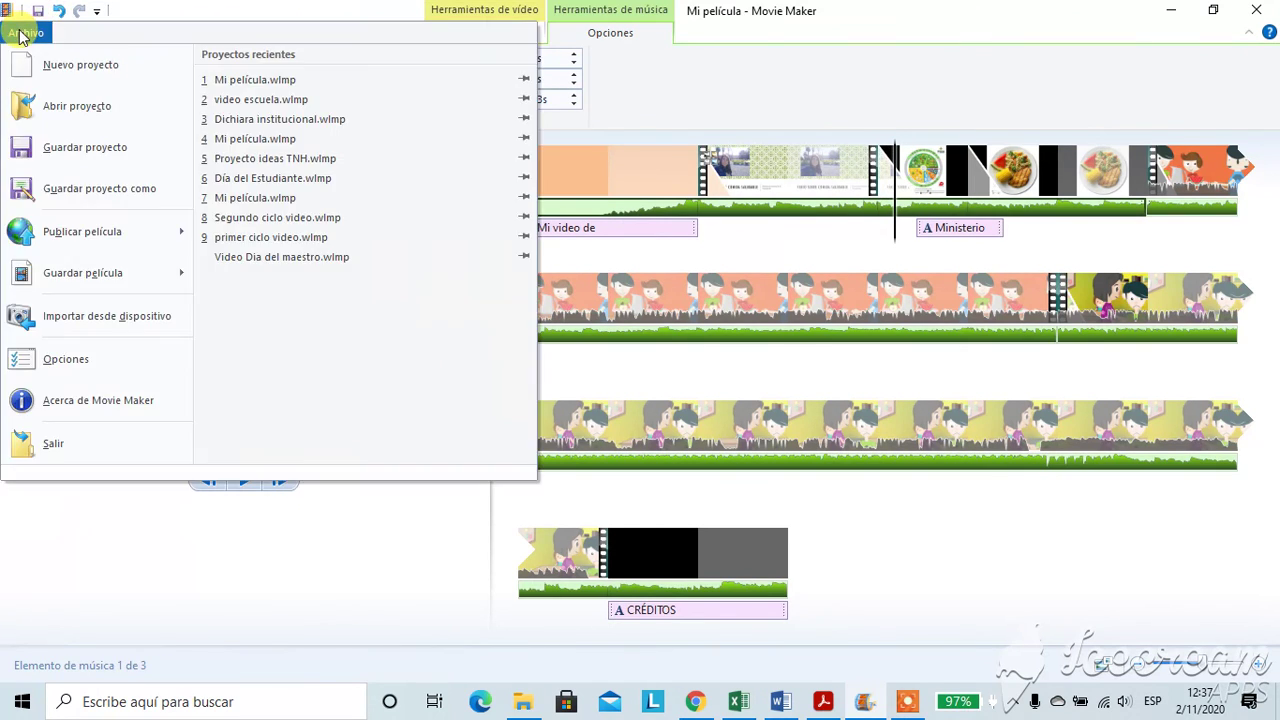
pyautogui.click(36, 148)
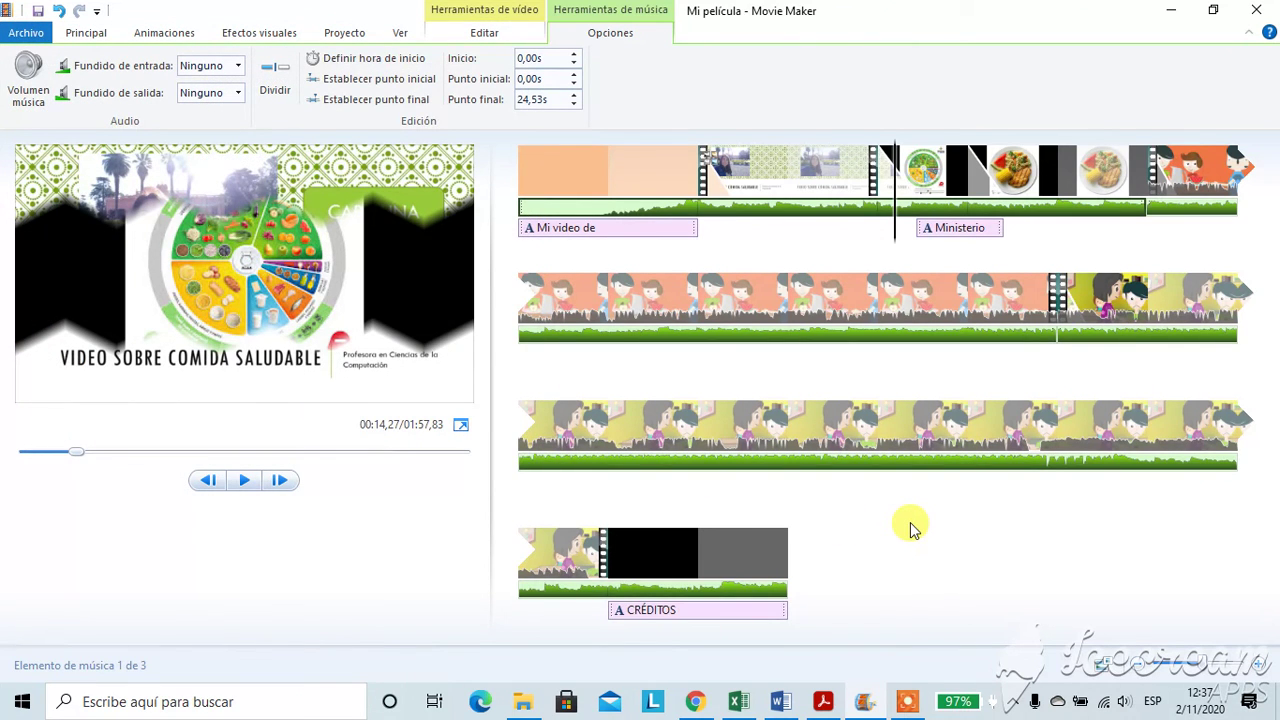
pyautogui.click(907, 701)
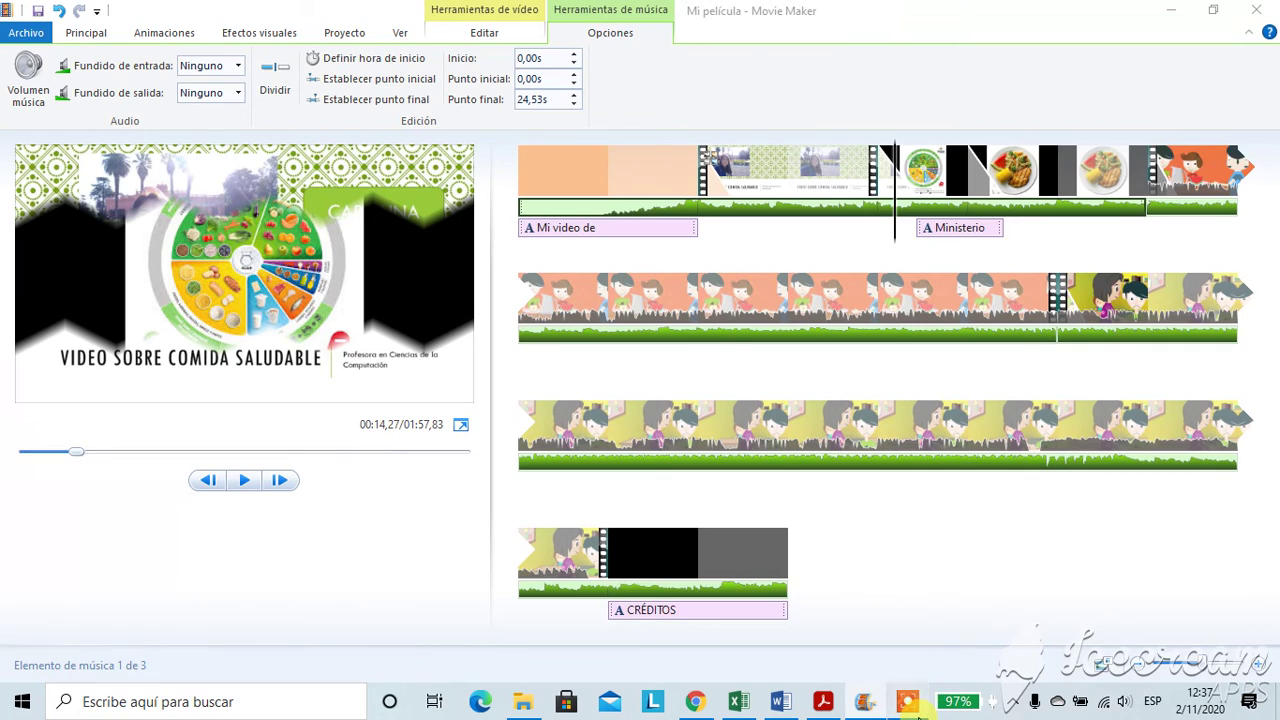